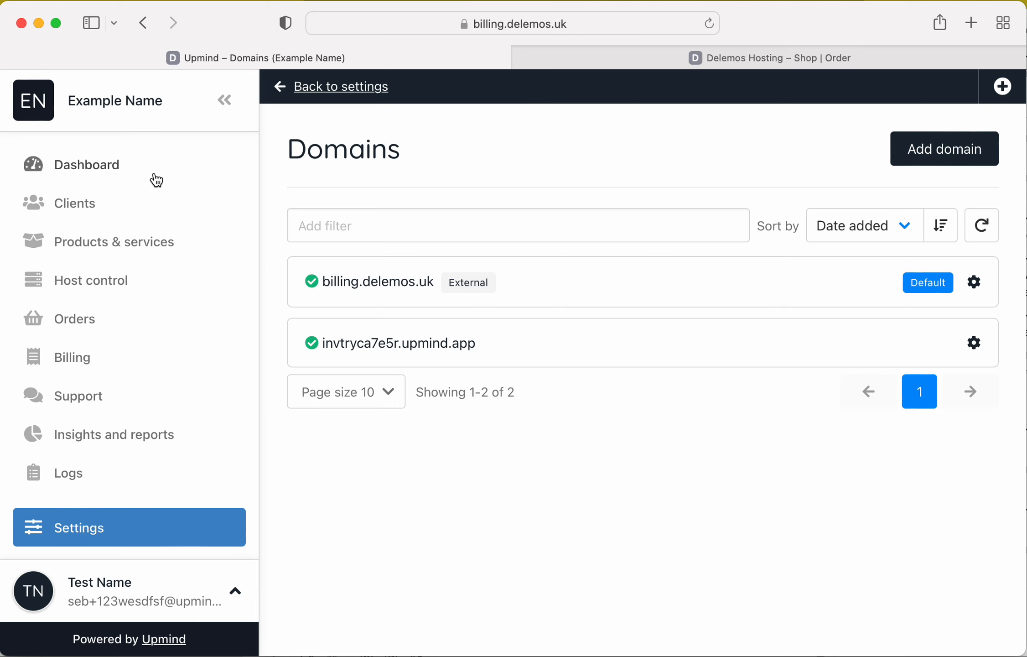
View the dashboard, then review the password and two-factor authentication settings of the signed-in staff account.
left_click(151, 168)
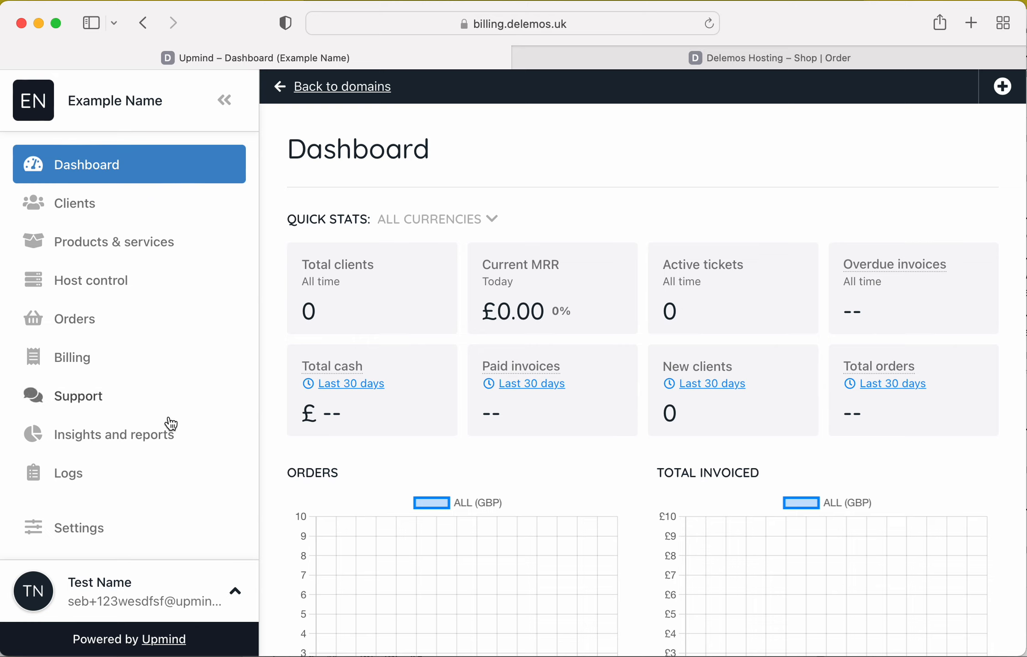
left_click(162, 582)
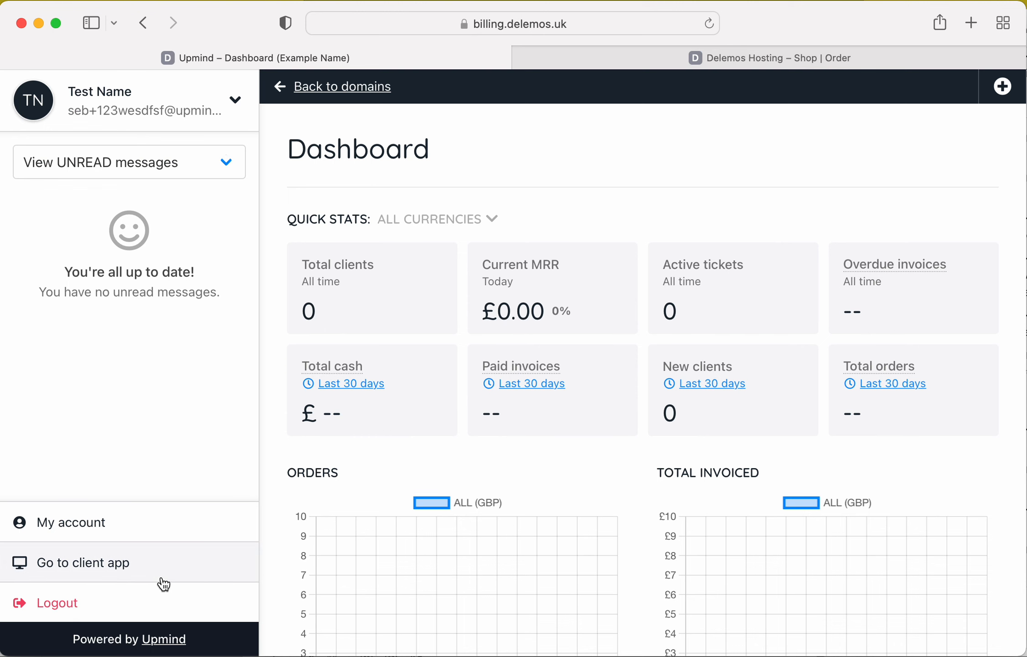
left_click(139, 532)
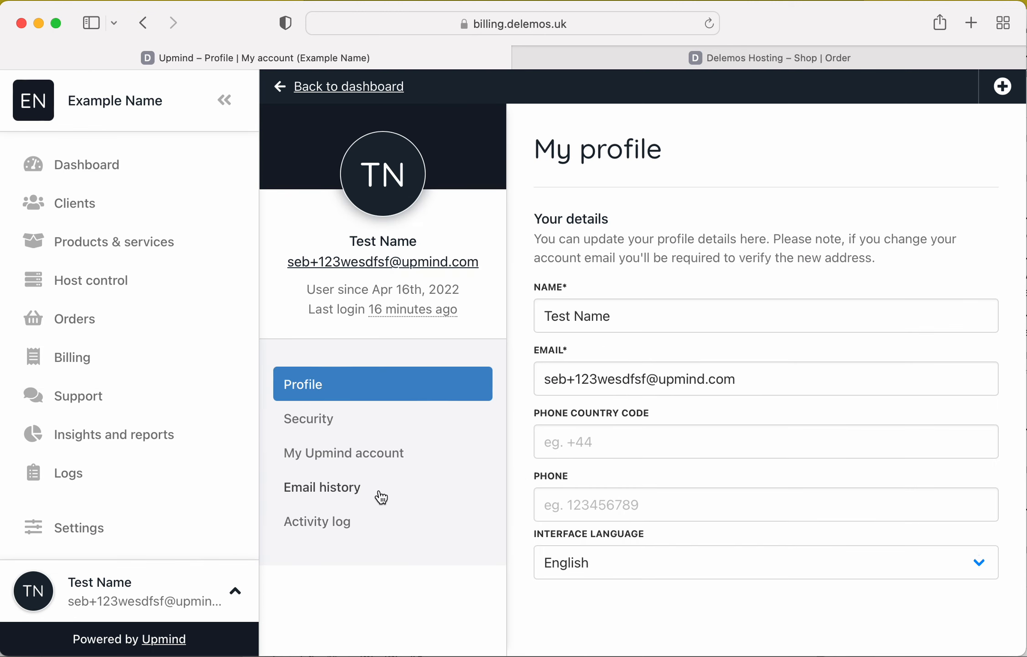
left_click(385, 419)
scroll(743, 429, "down", 2)
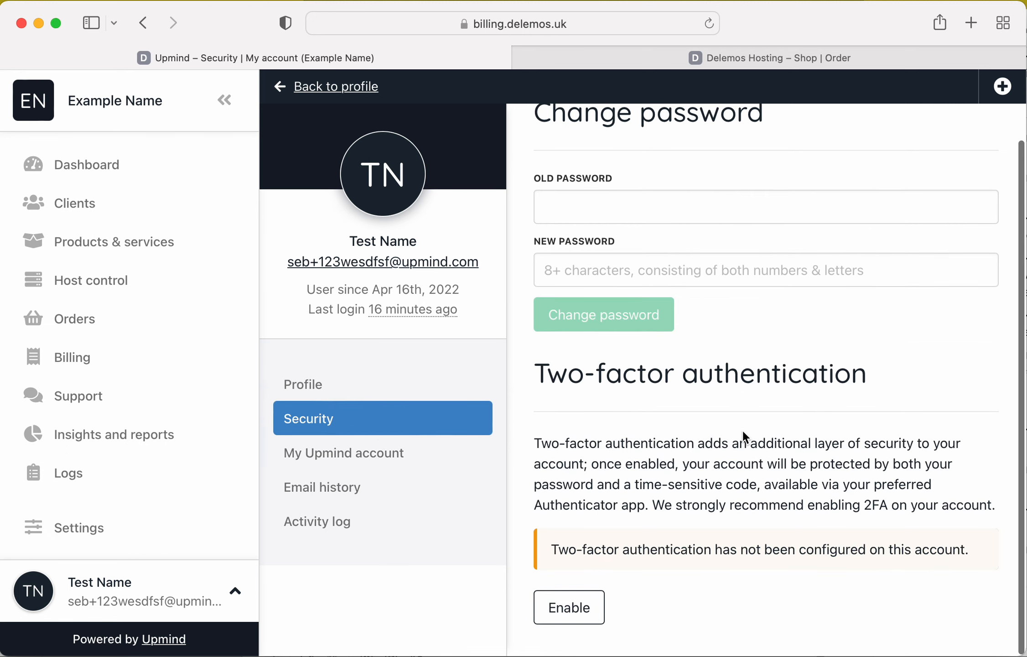
Create an Upmind support ticket with the subject "Help me" and the message "Help test".
left_click(385, 462)
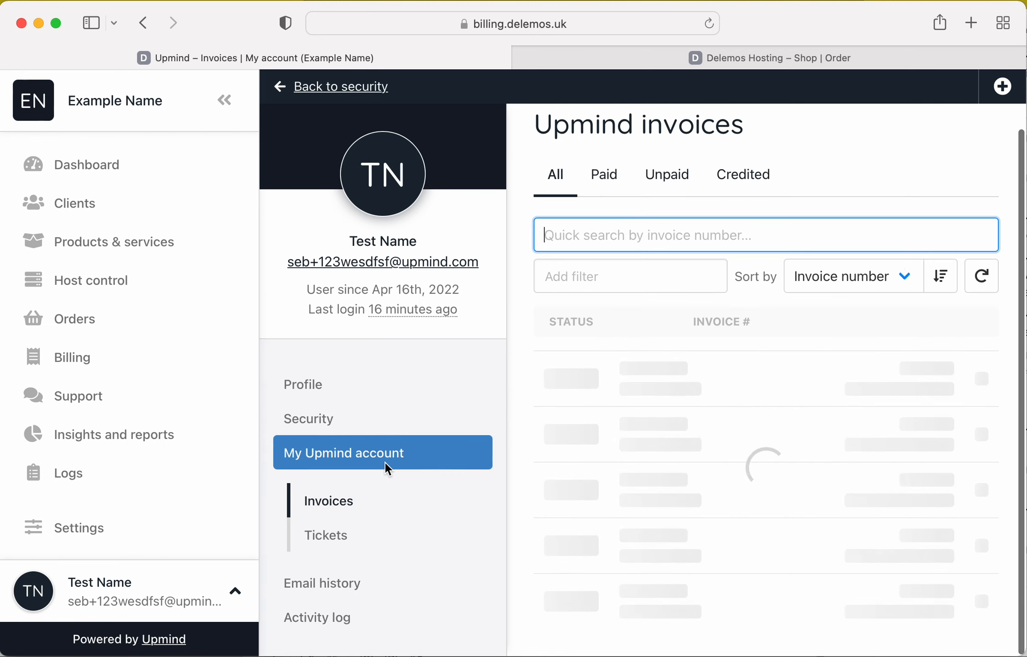
left_click(346, 531)
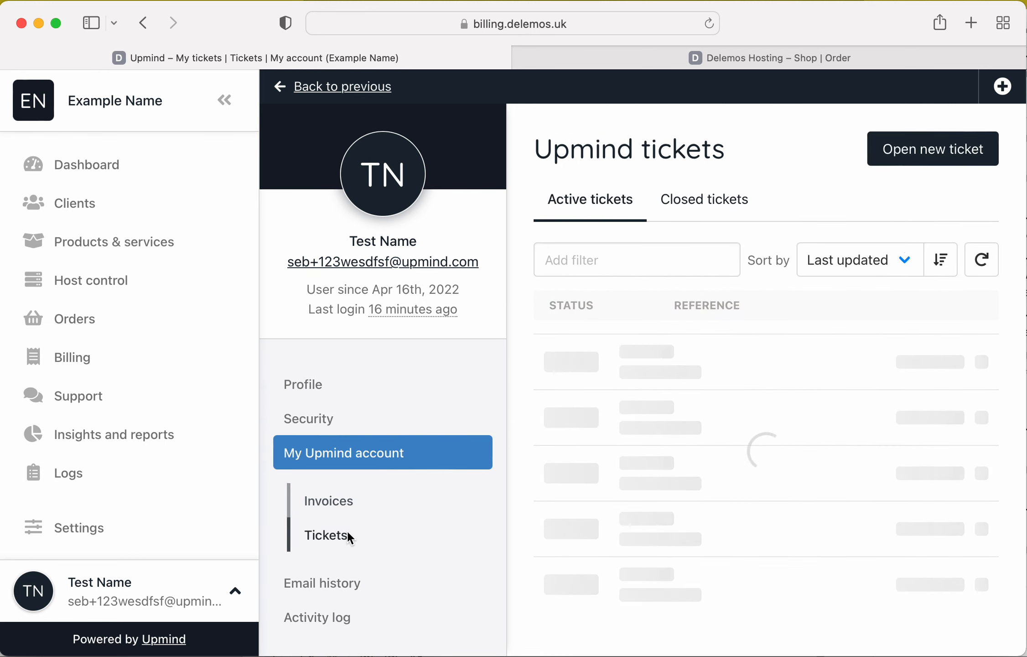
left_click(948, 146)
type("C")
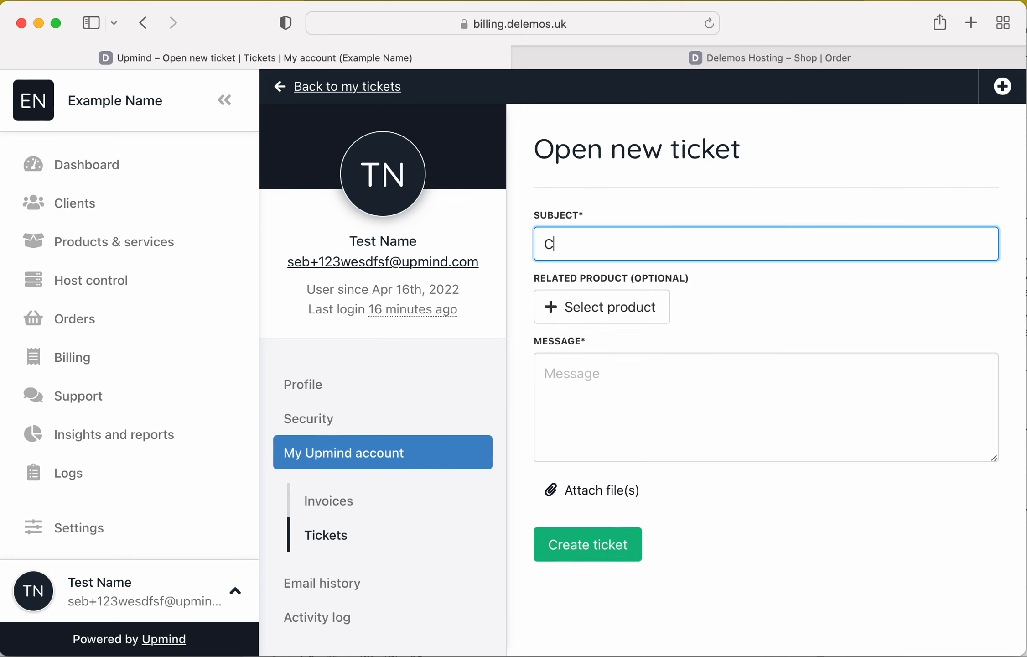
key("BackSpace")
type("Help me")
left_click(635, 386)
type("Help e")
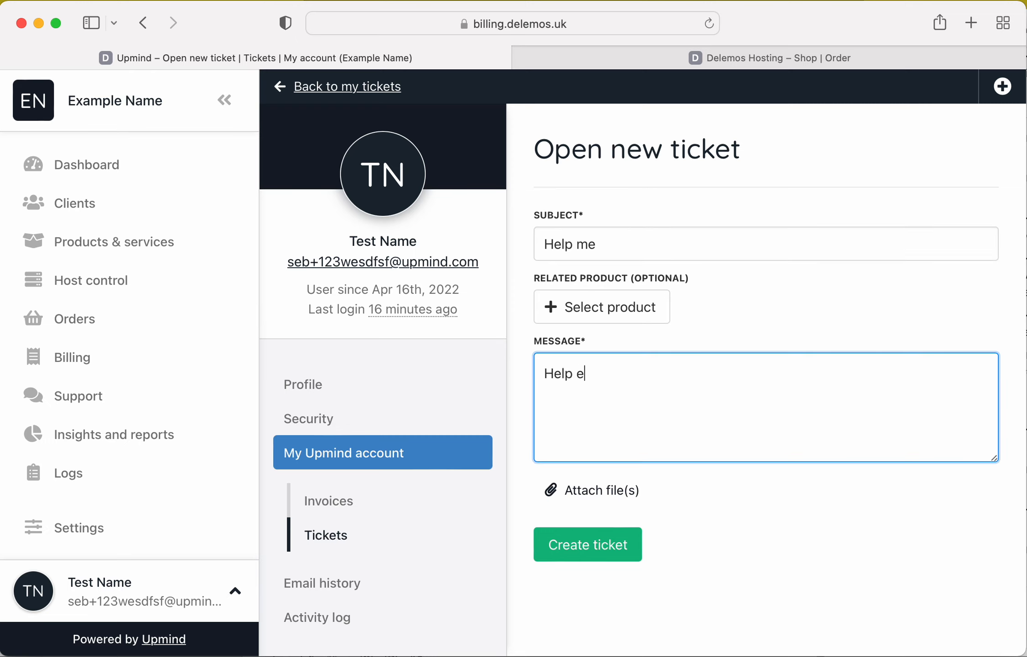
key("BackSpace")
type("test")
left_click(580, 551)
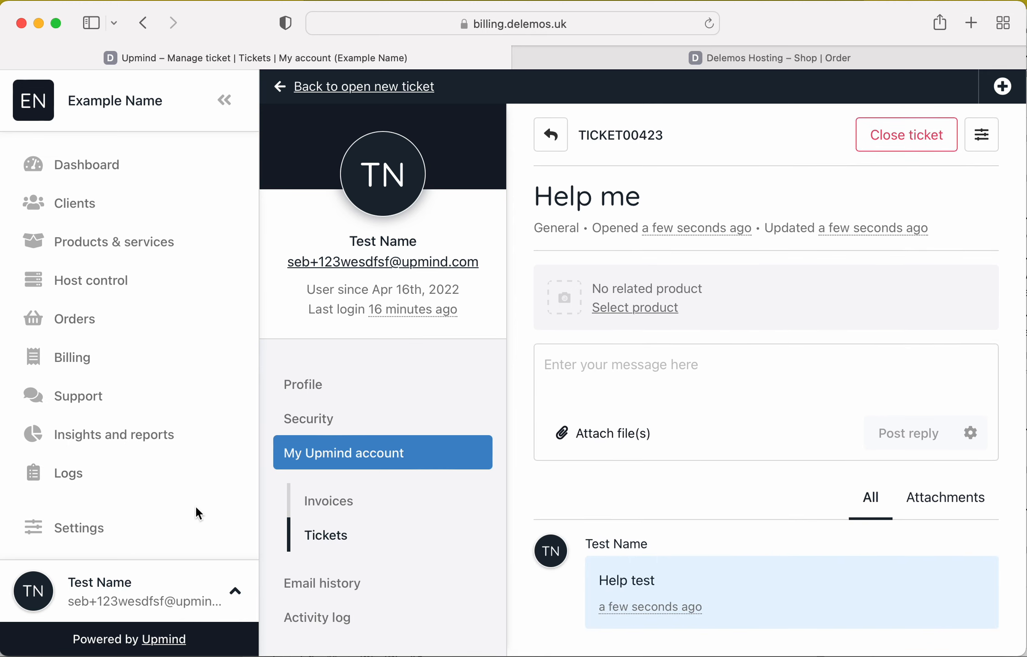
Change the brand name to "Delemos Web Hosting" in the brand settings.
left_click(193, 518)
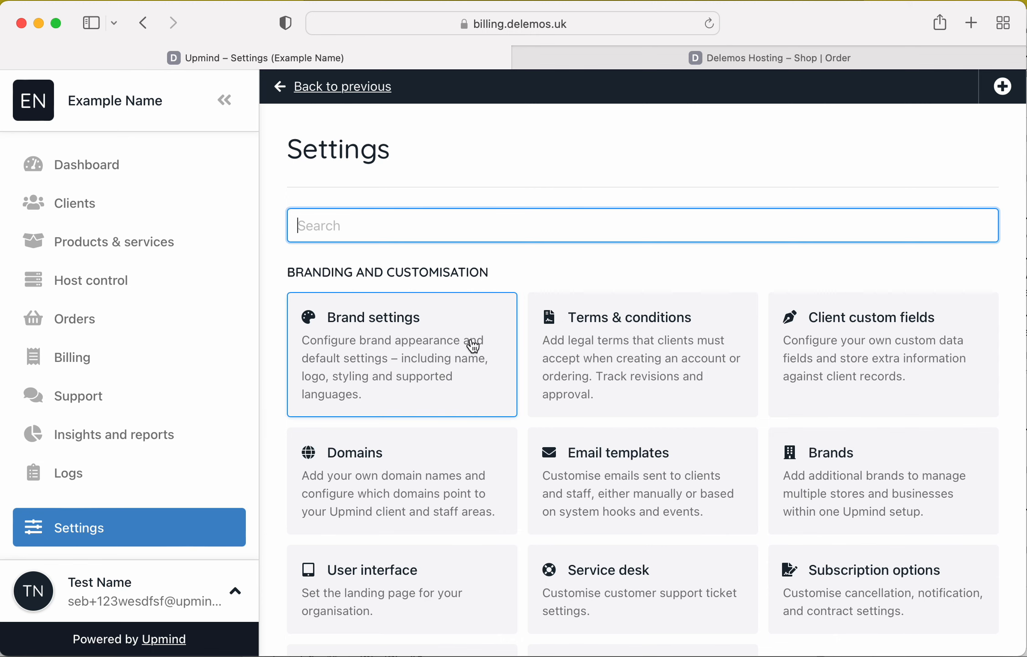
scroll(473, 379, "down", 6)
scroll(473, 379, "down", 4)
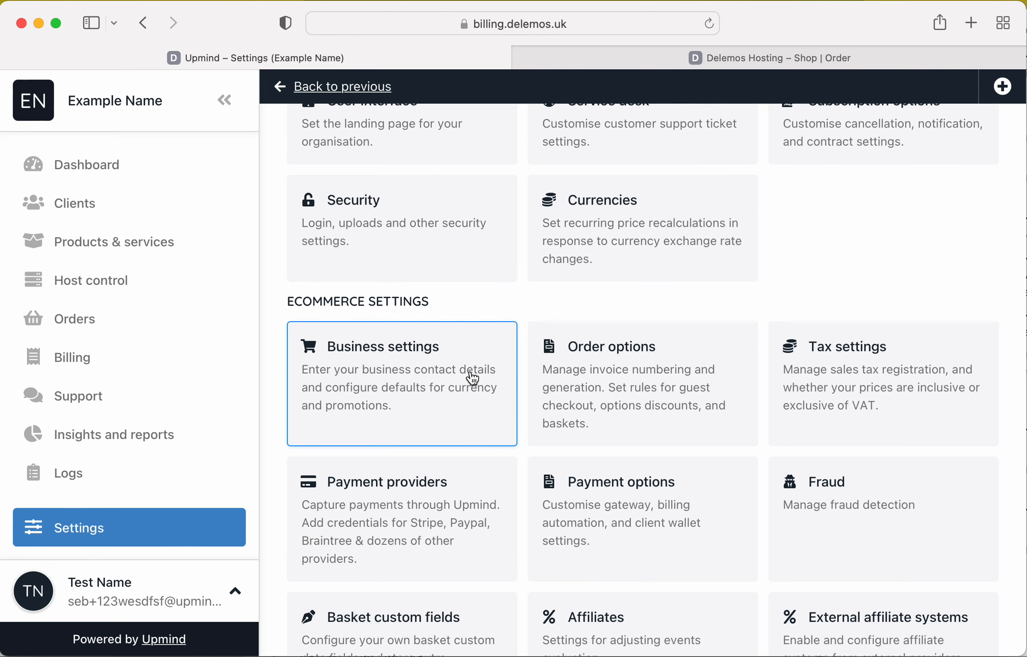
scroll(474, 379, "up", 10)
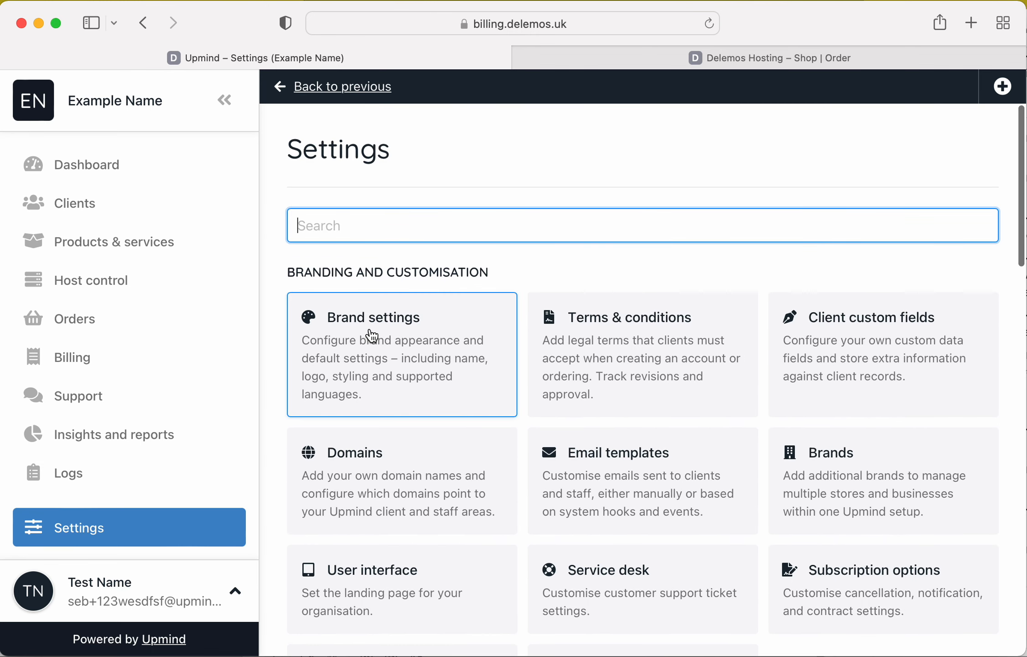
left_click(371, 336)
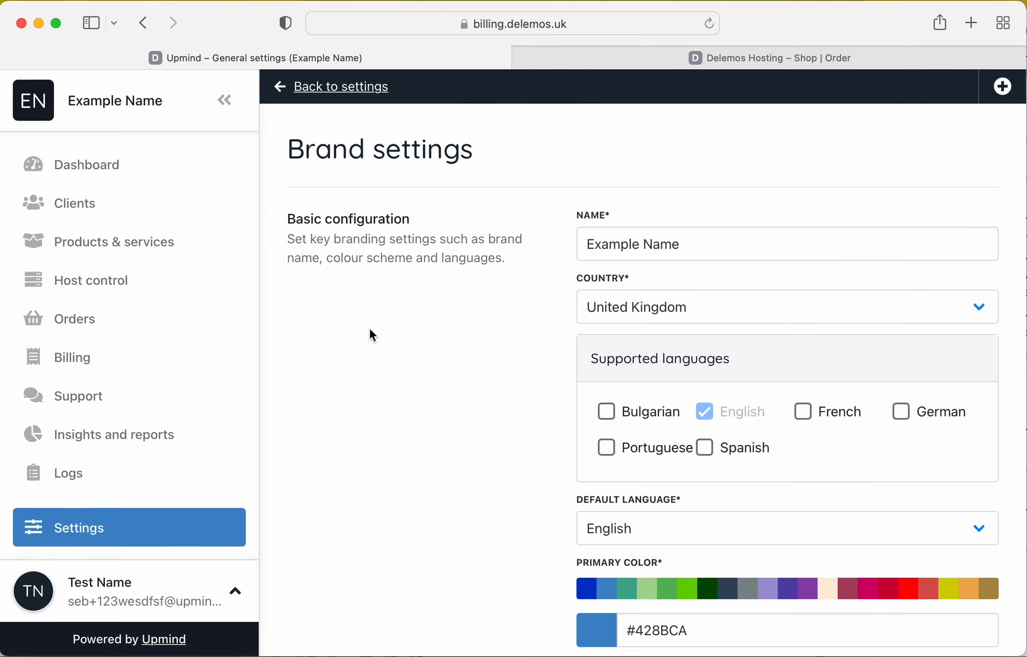
double_click(665, 250)
key("super+a")
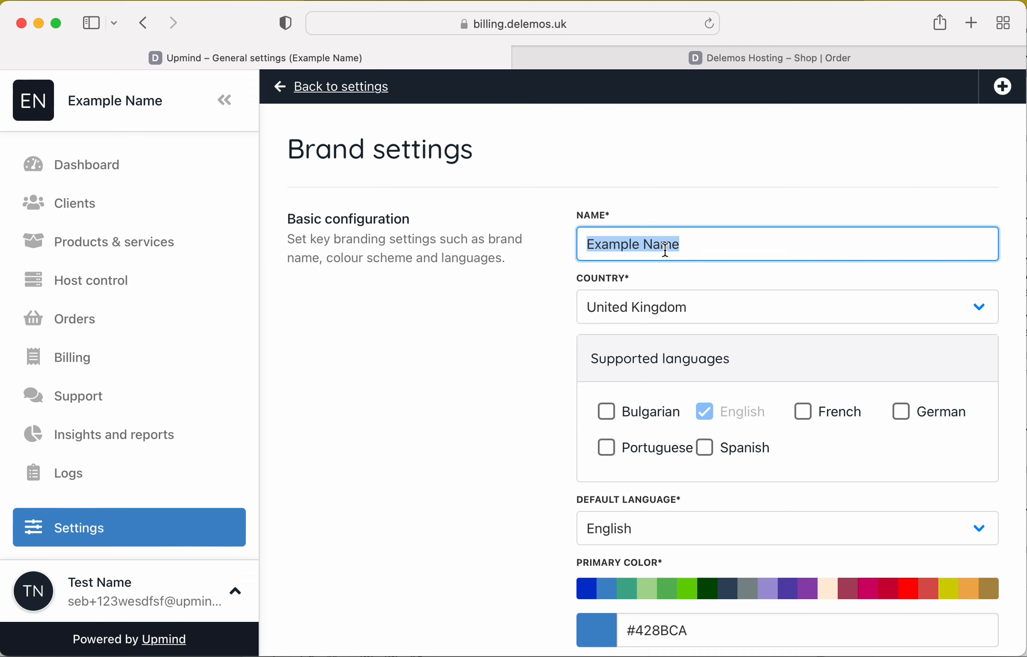
type("Delemos")
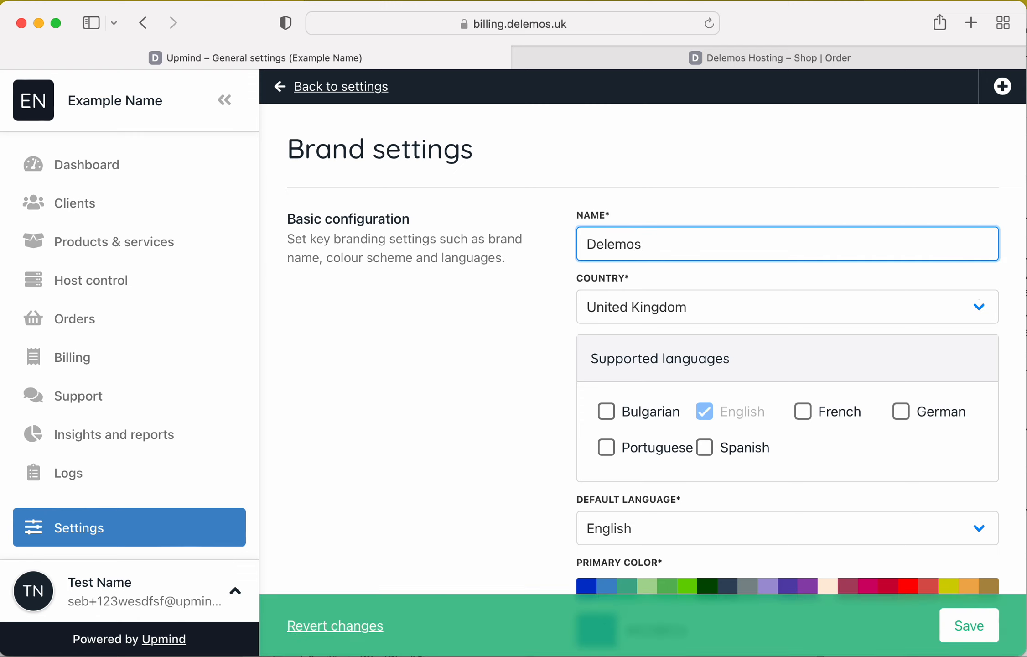
type(" Web Hosting")
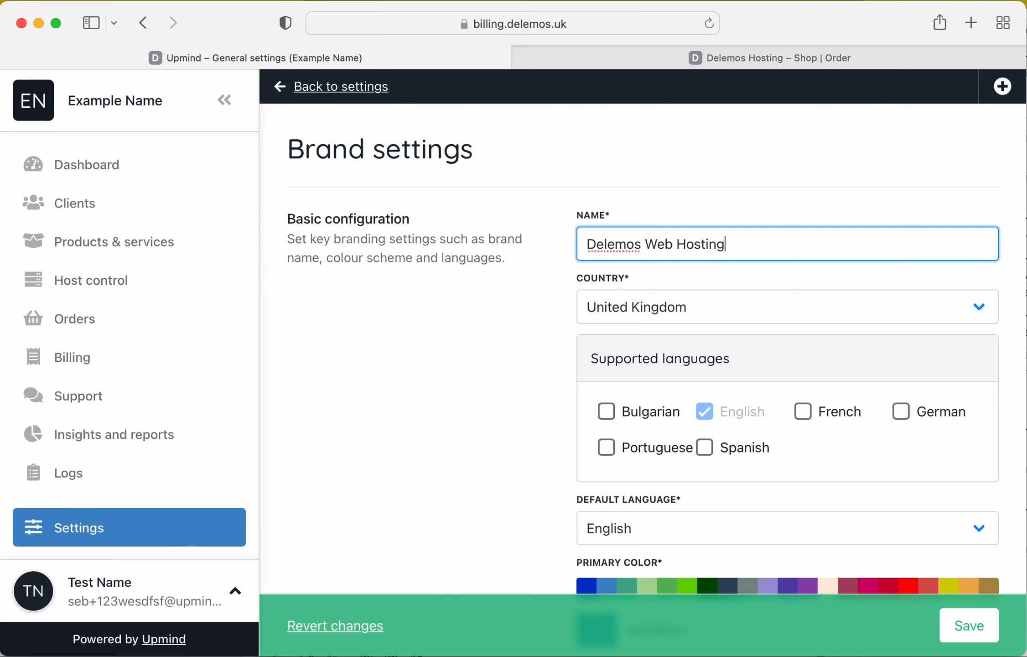
Set the brand's primary color to the bright green #69D100.
scroll(733, 447, "down", 1)
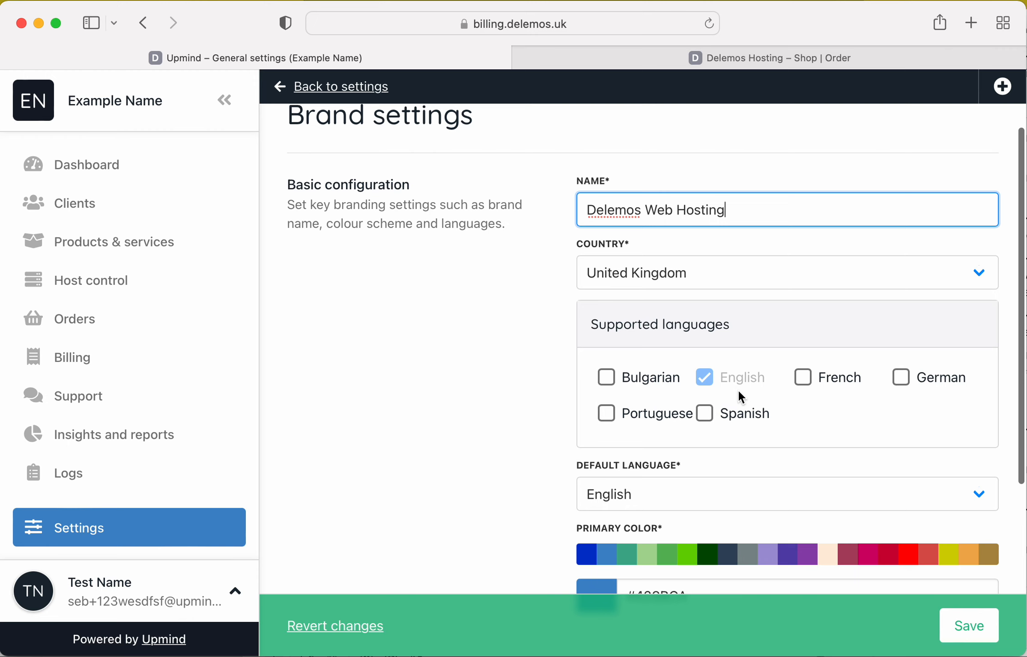
scroll(739, 391, "down", 2)
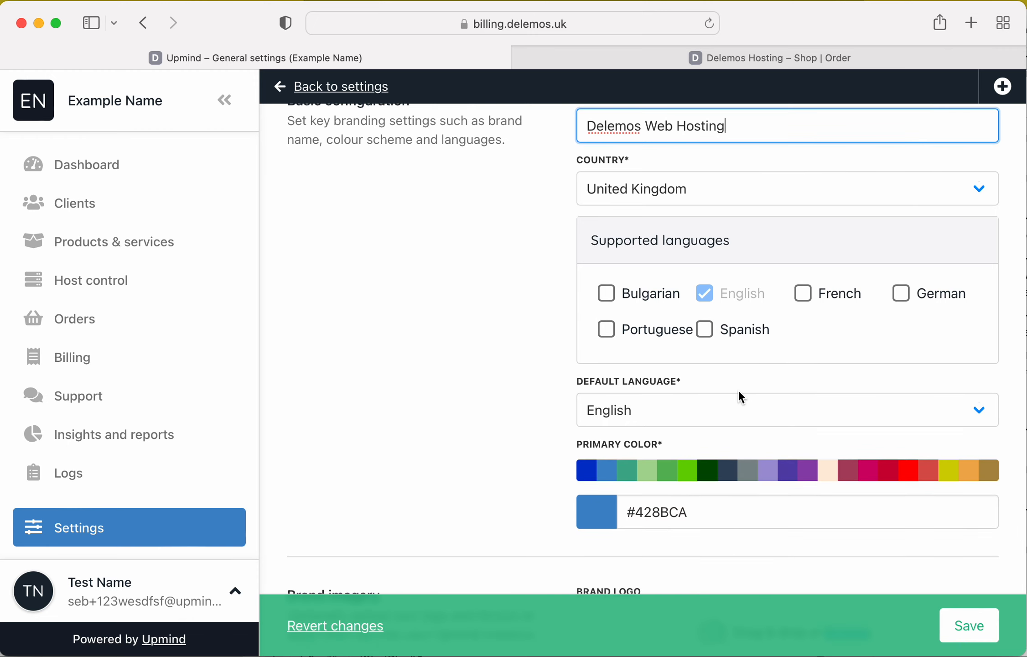
left_click(688, 471)
Upload smily-face.png as both the brand logo and the brand favicon, and save the brand settings.
scroll(833, 560, "down", 4)
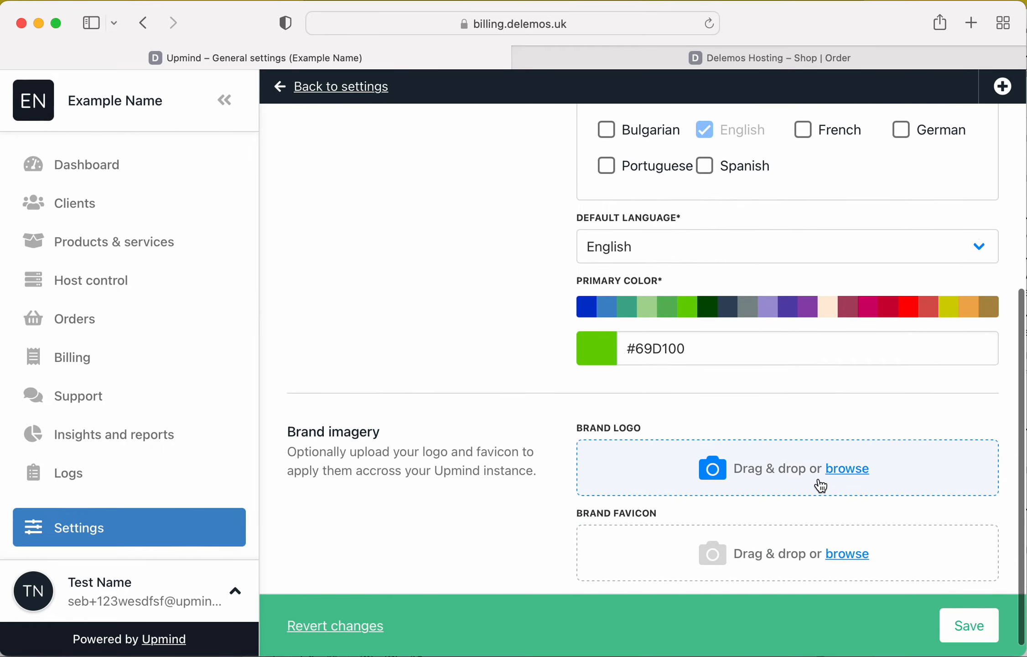
left_click(819, 480)
double_click(439, 250)
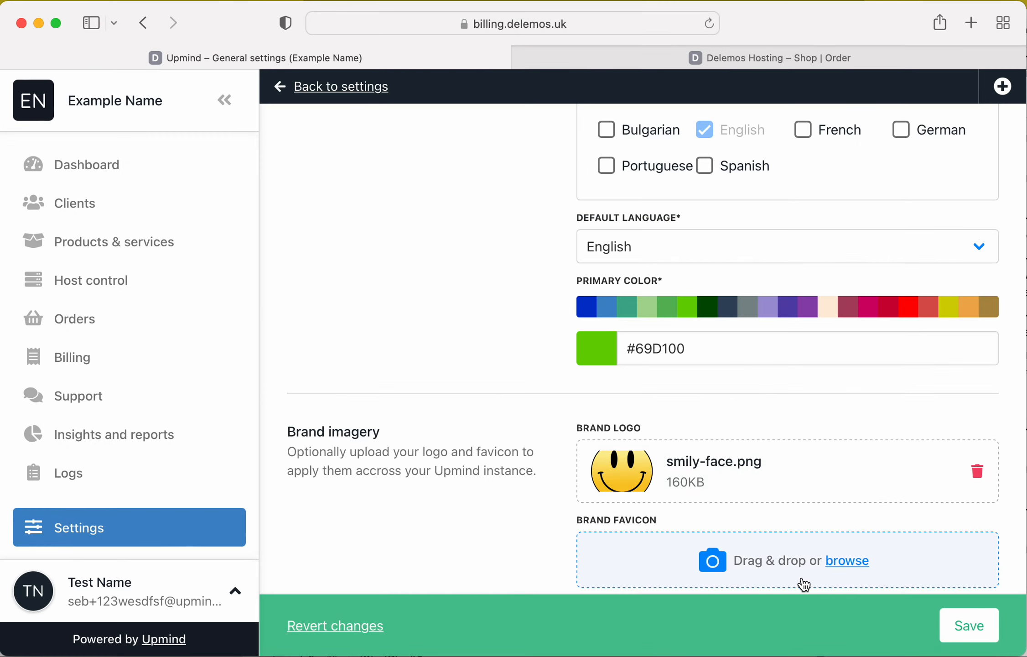
left_click(803, 583)
double_click(544, 256)
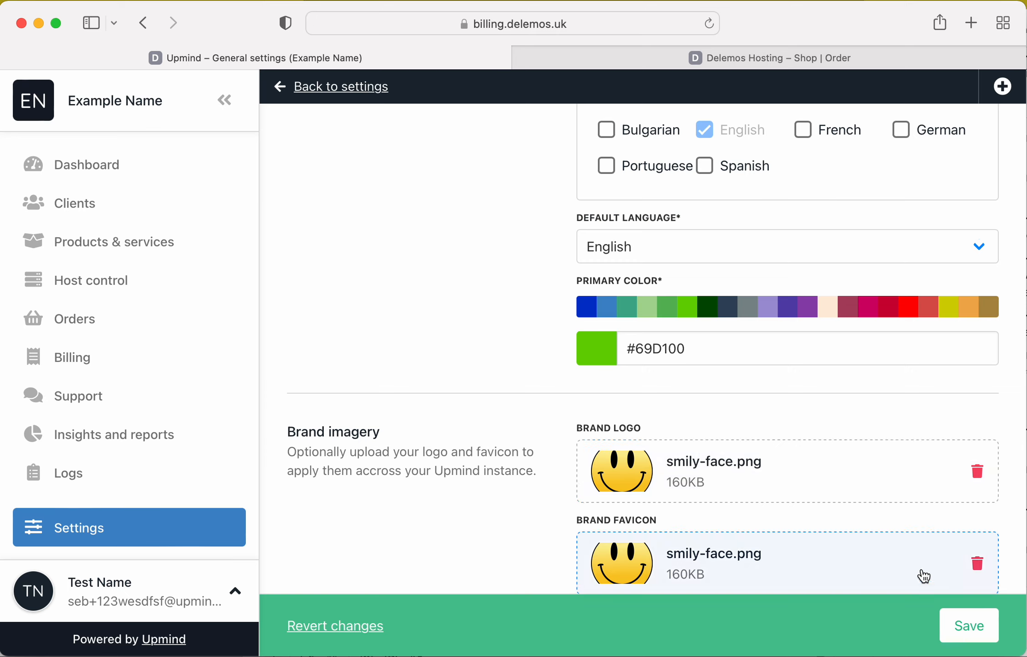
left_click(969, 629)
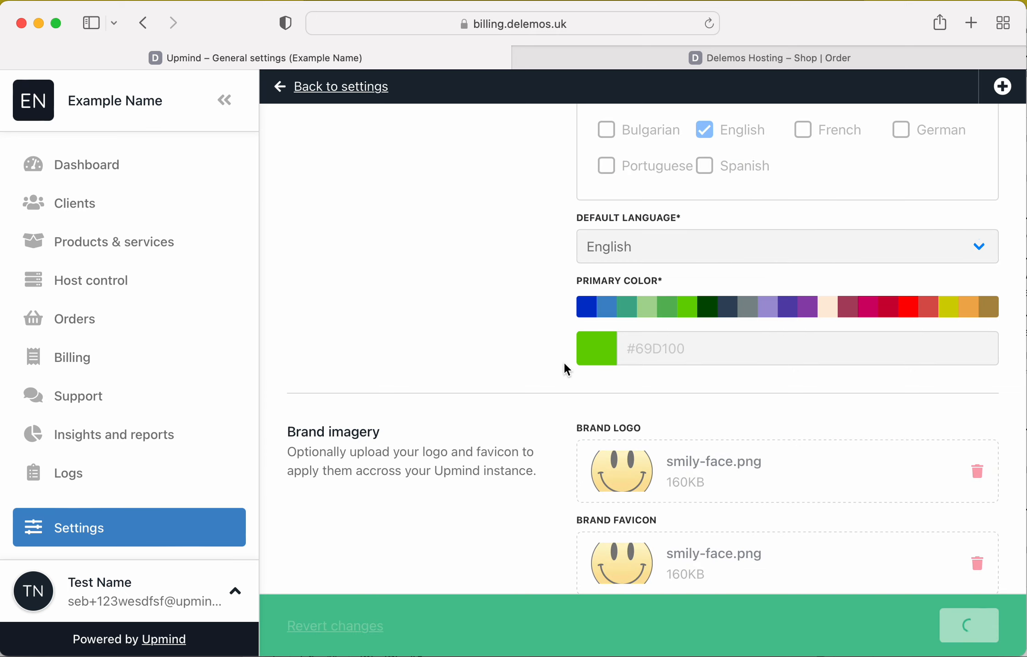
scroll(543, 351, "up", 10)
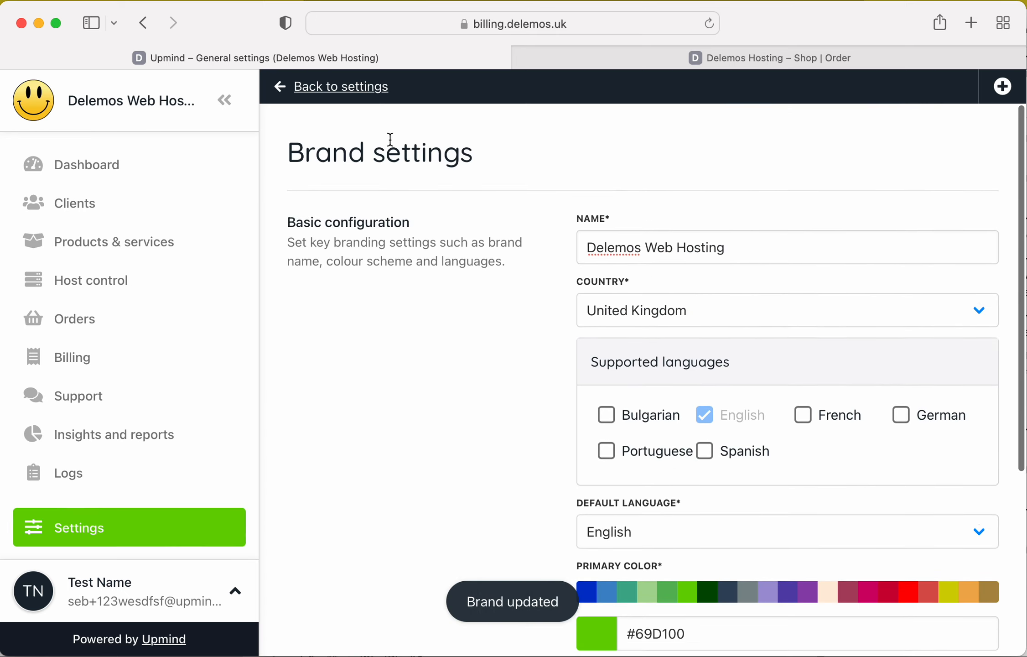
Set the store currency to US Dollar in the business settings, save it, and check the dashboard.
left_click(351, 87)
scroll(485, 415, "down", 5)
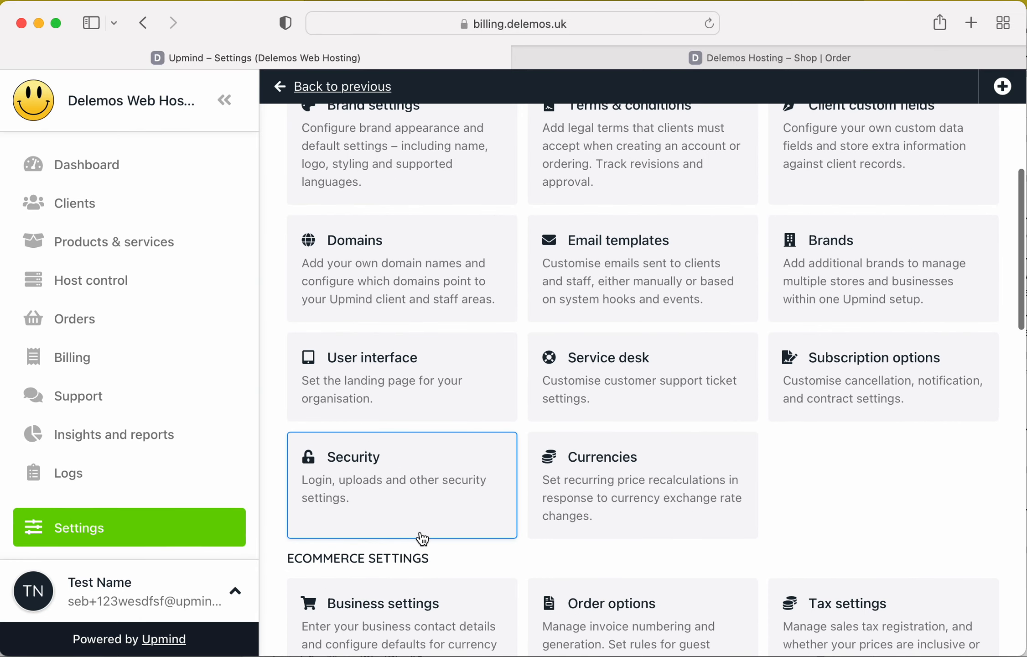
scroll(411, 536, "down", 2)
left_click(403, 536)
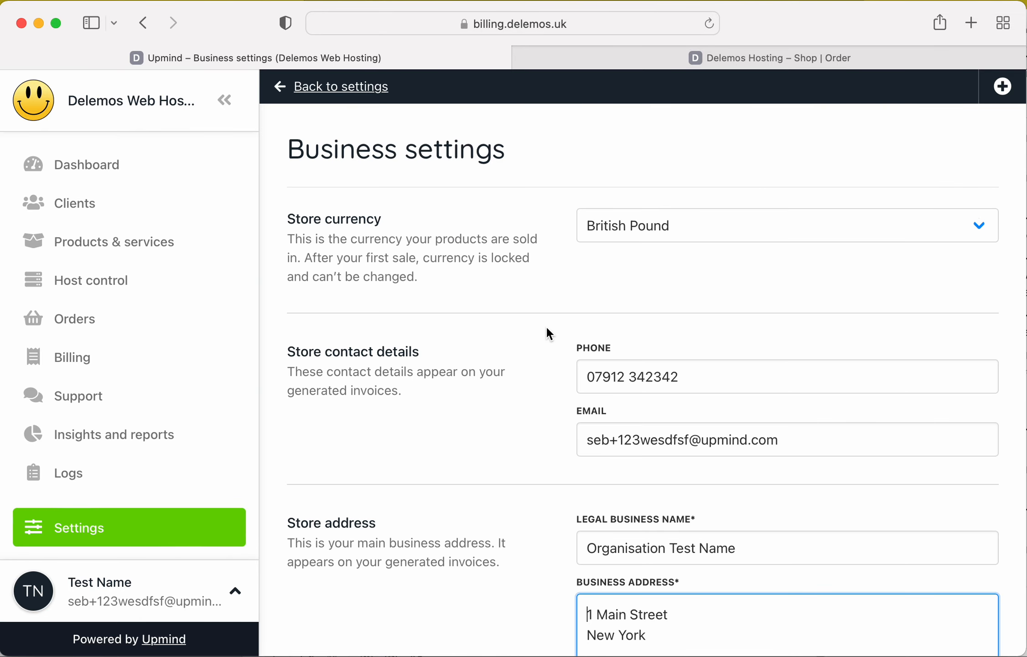
scroll(564, 358, "down", 2)
scroll(564, 358, "up", 1)
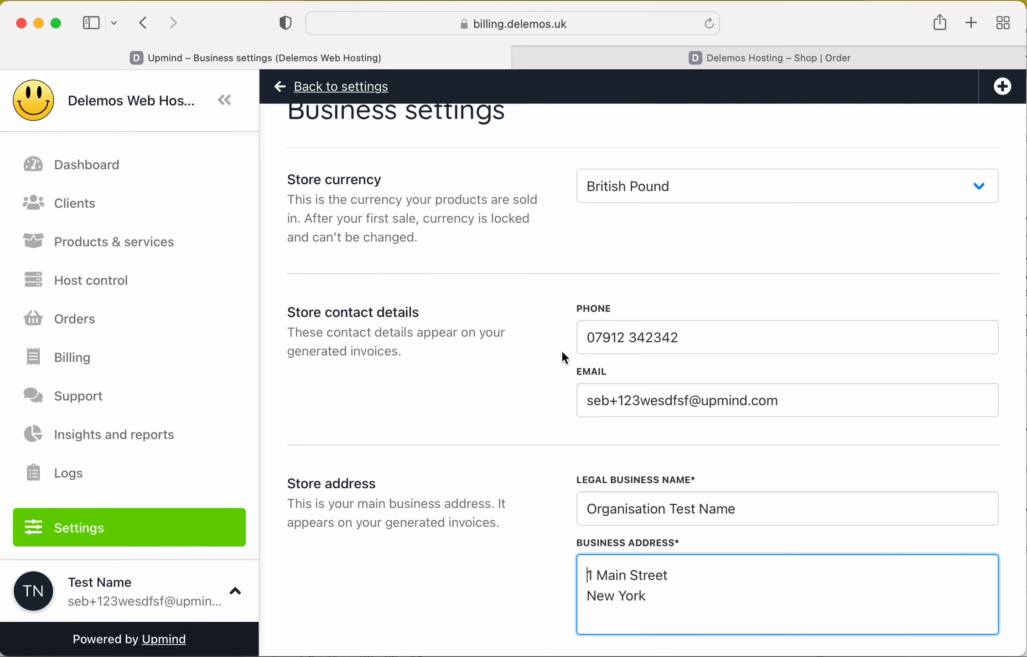
scroll(633, 311, "up", 2)
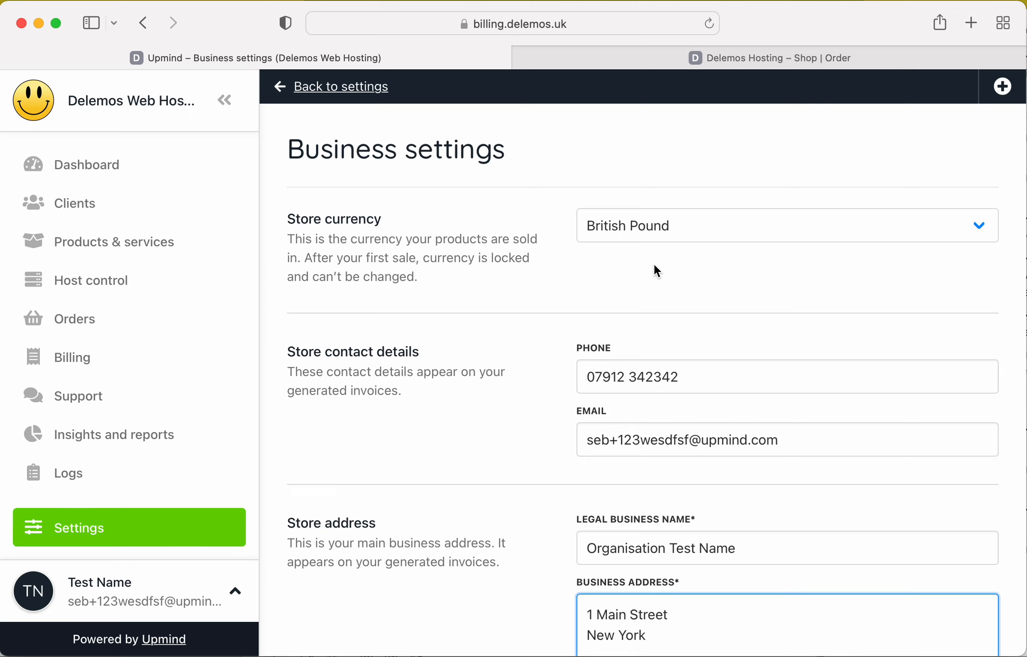
left_click(681, 229)
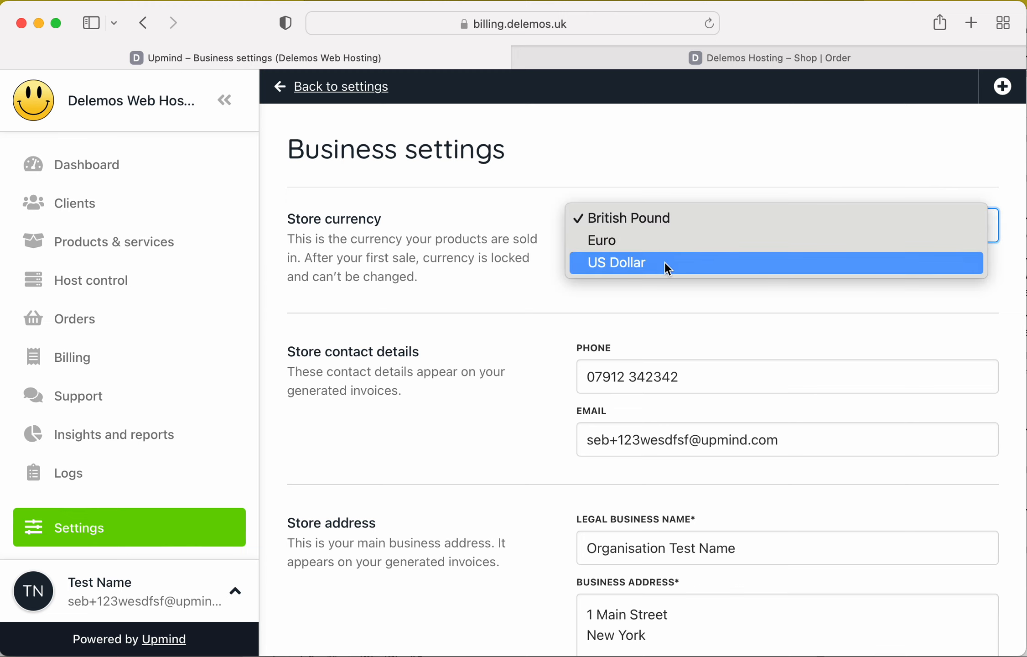
left_click(665, 262)
left_click(979, 620)
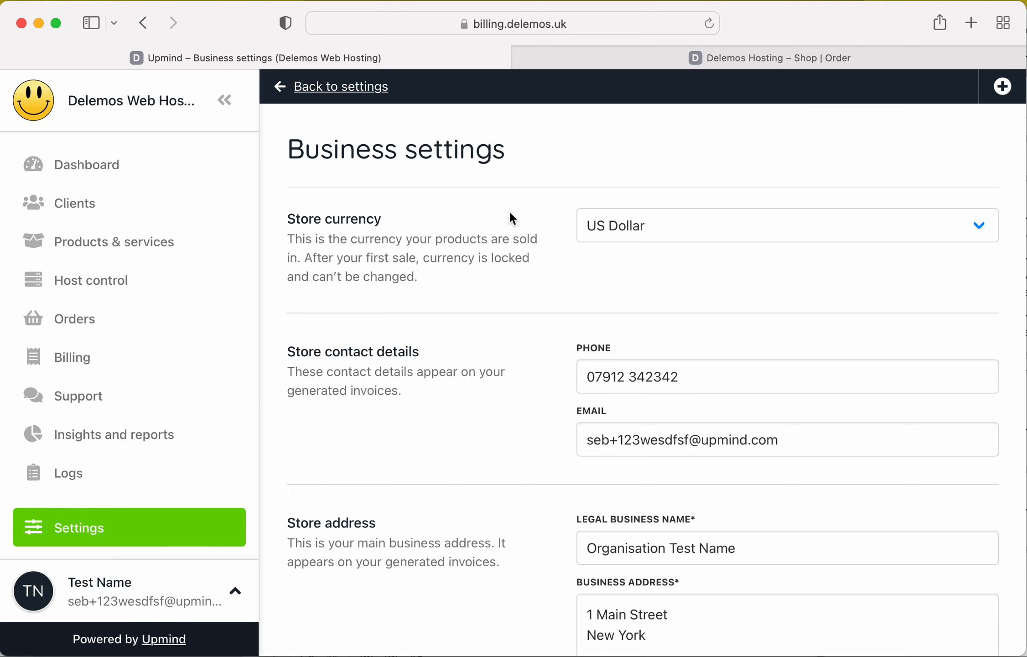
left_click(87, 165)
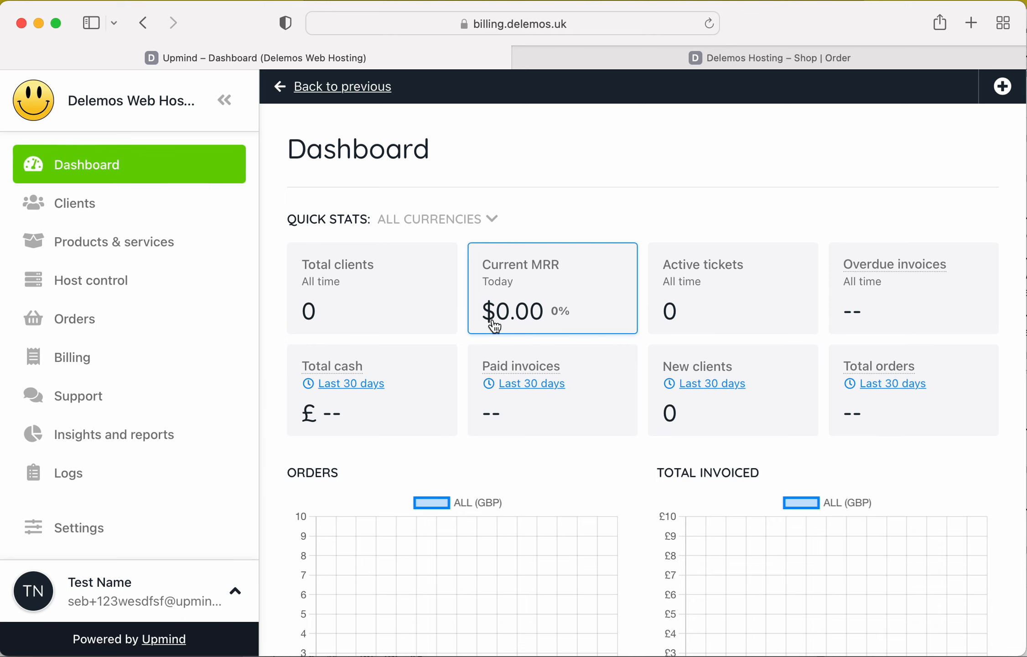
Look through the settings overview and open the tax settings under the ecommerce settings.
left_click(156, 525)
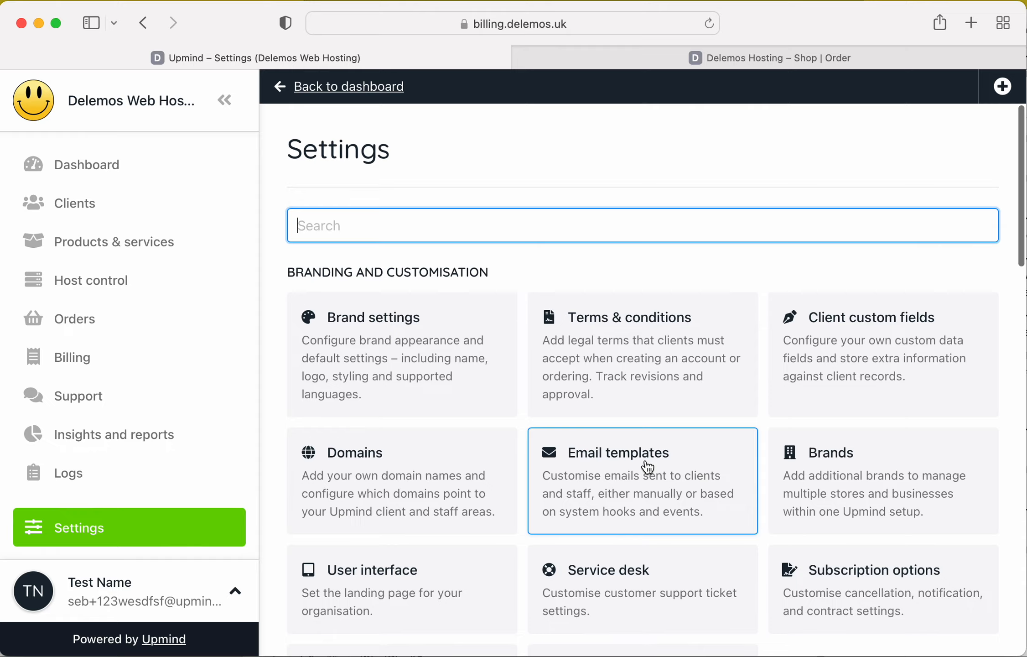
scroll(648, 468, "down", 3)
scroll(647, 465, "up", 2)
scroll(494, 344, "down", 5)
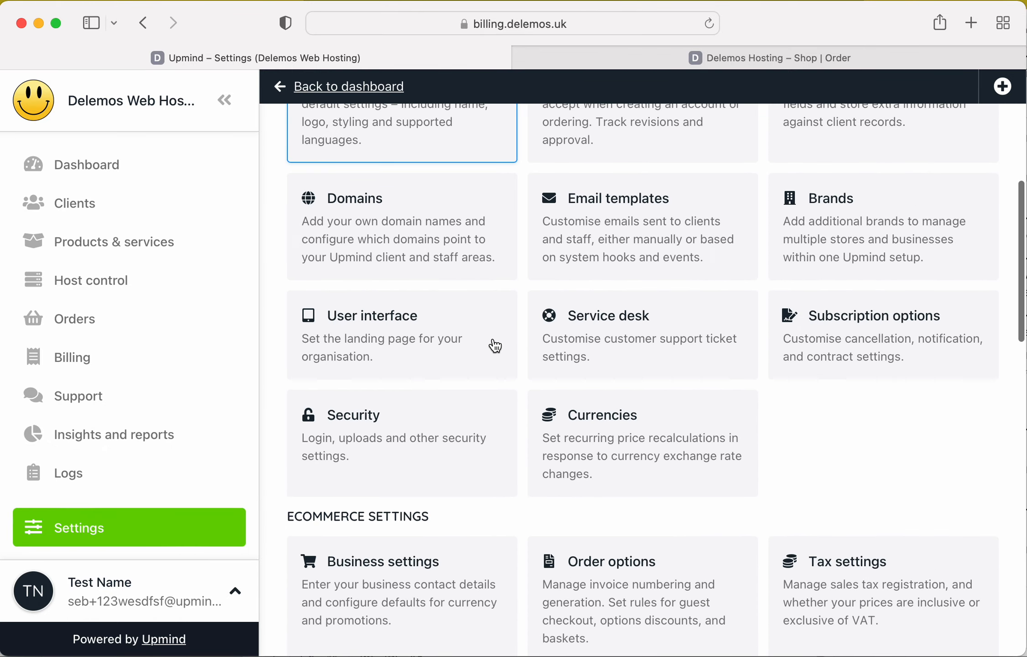
scroll(496, 346, "down", 4)
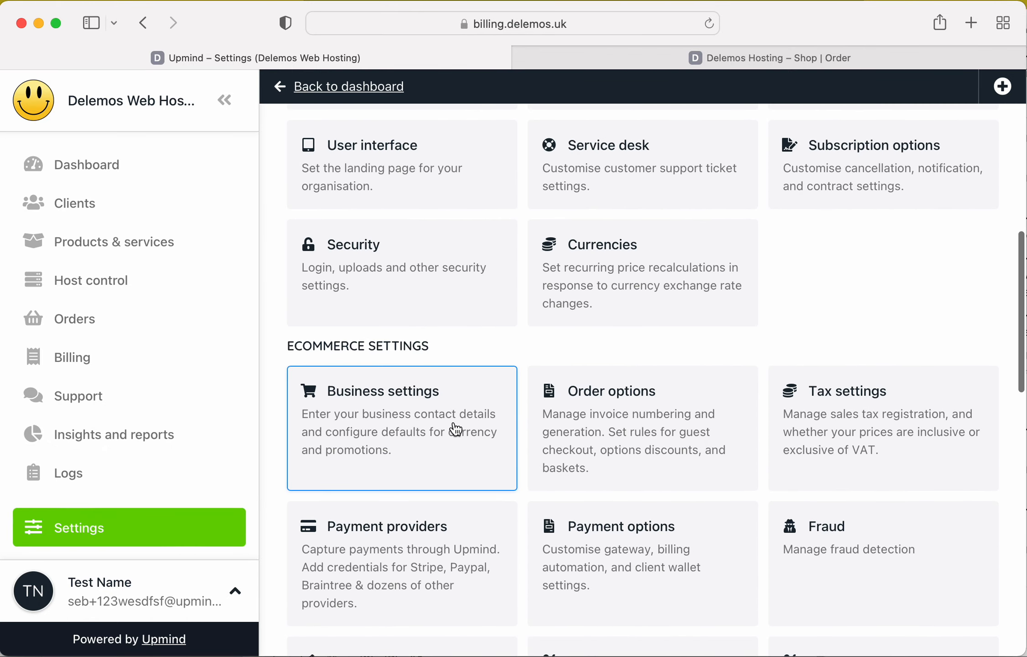
left_click(924, 415)
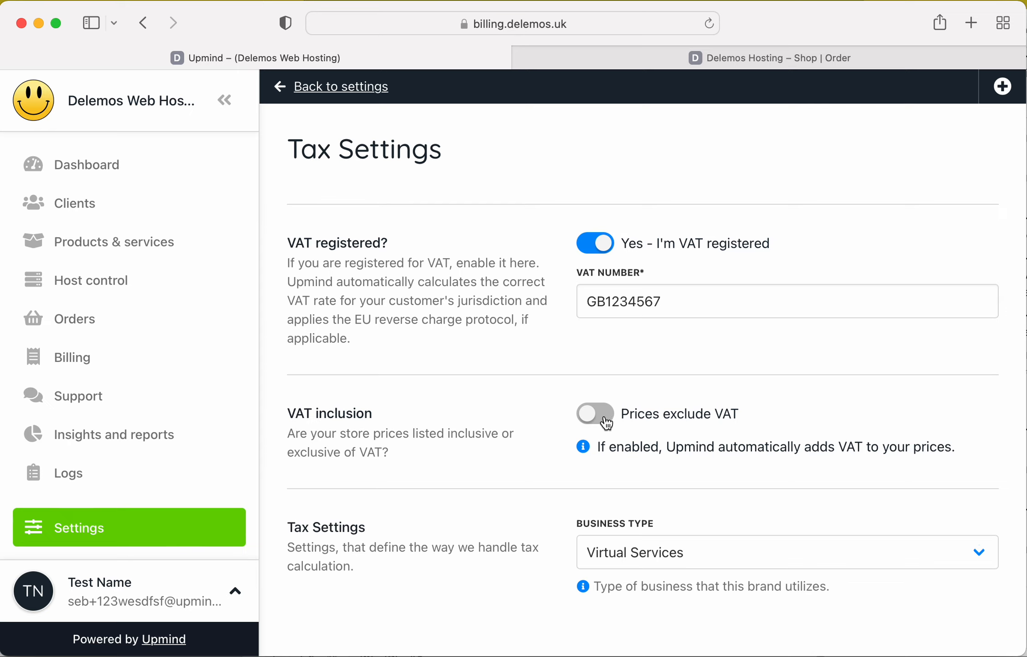
Try the option for prices including VAT, switch back to prices excluding VAT, and inspect the business type choices.
left_click(603, 420)
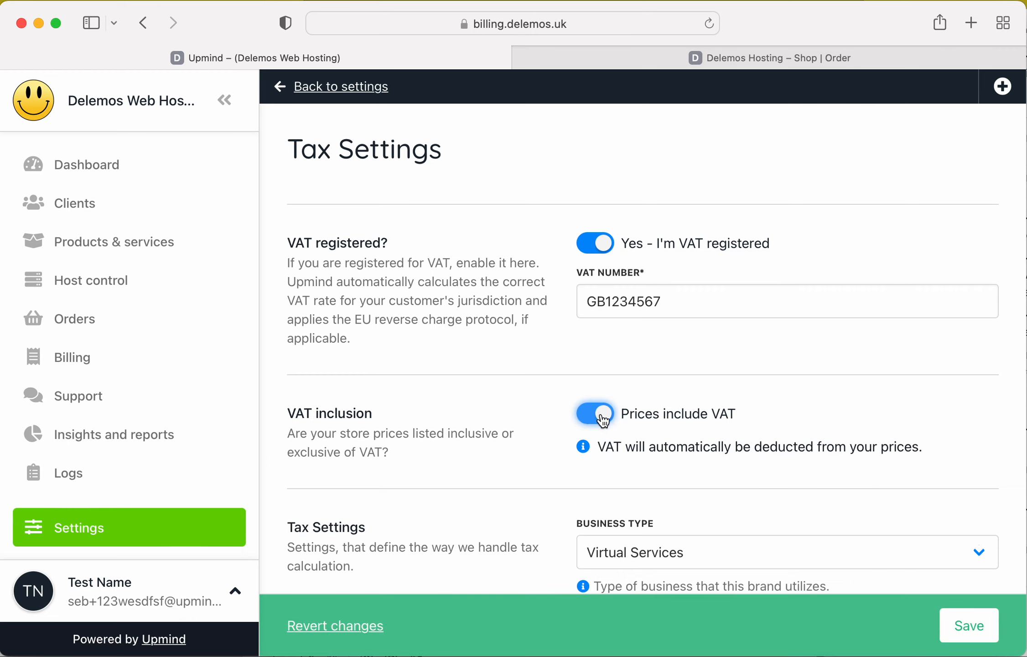
left_click(603, 420)
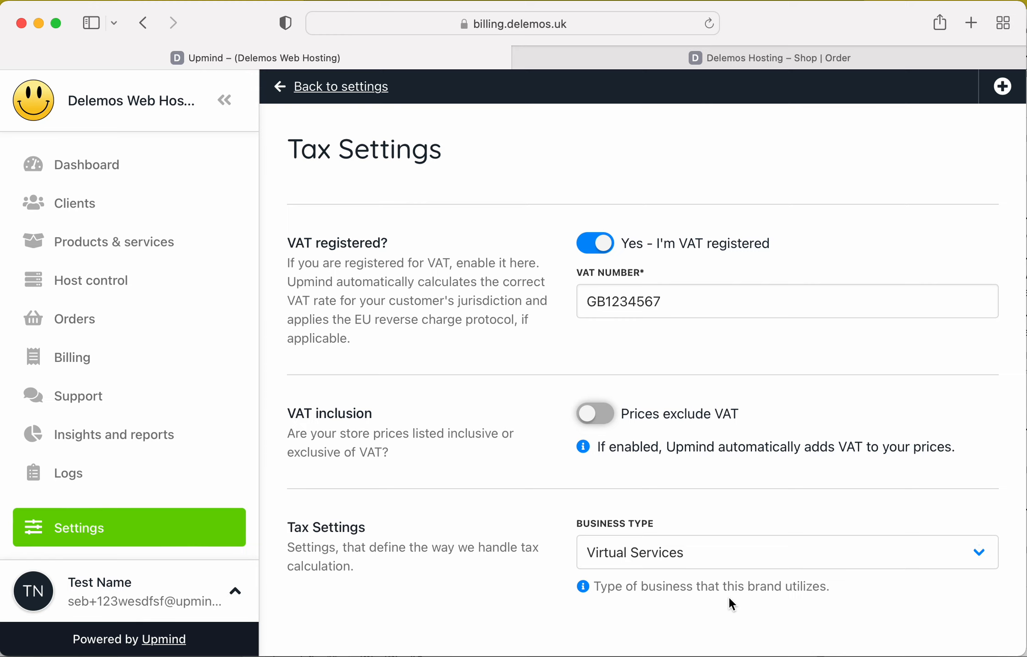
left_click(733, 552)
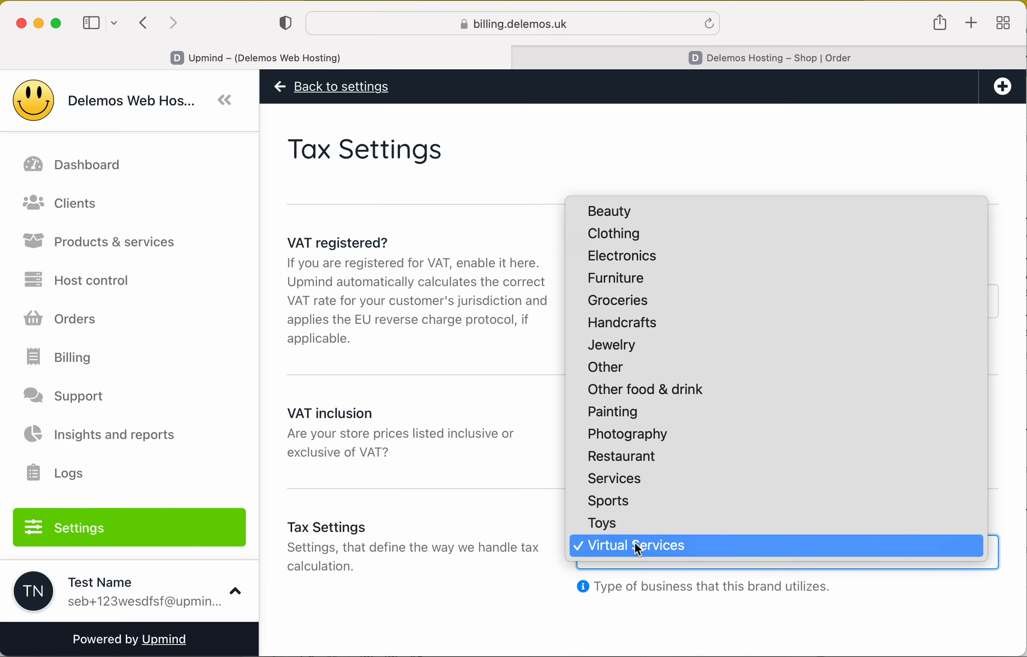
left_click(514, 567)
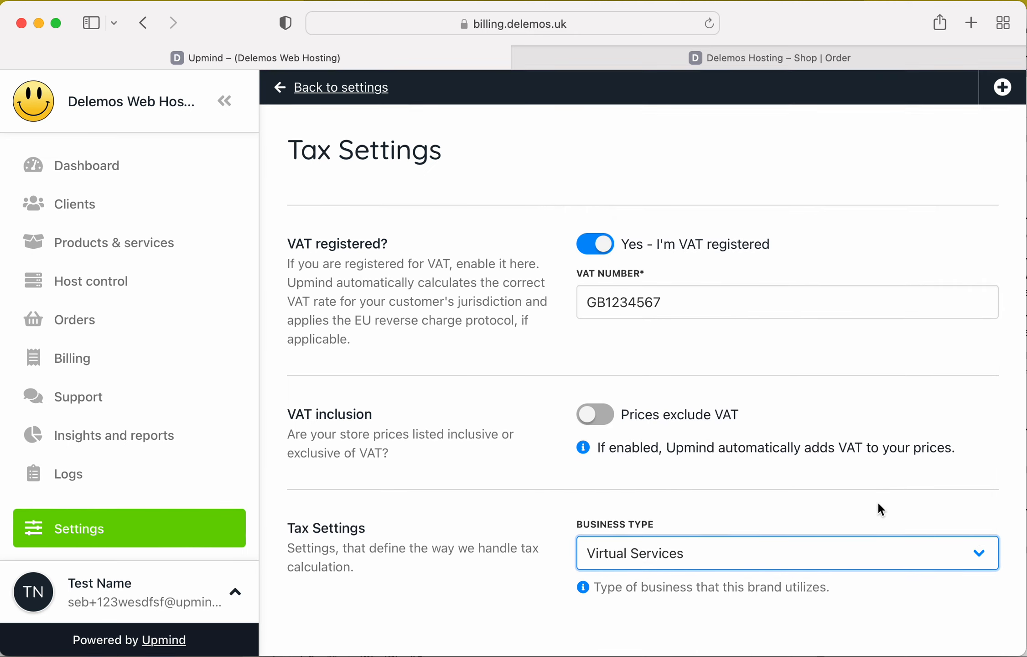
Return to the settings overview and look through the remaining settings categories.
left_click(383, 93)
scroll(552, 336, "down", 15)
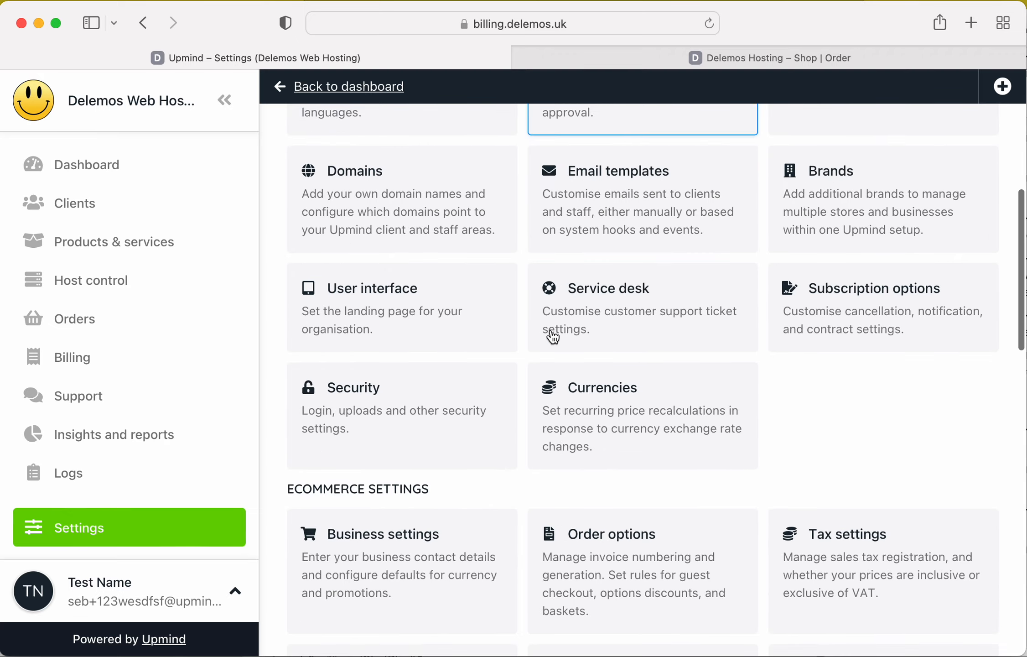